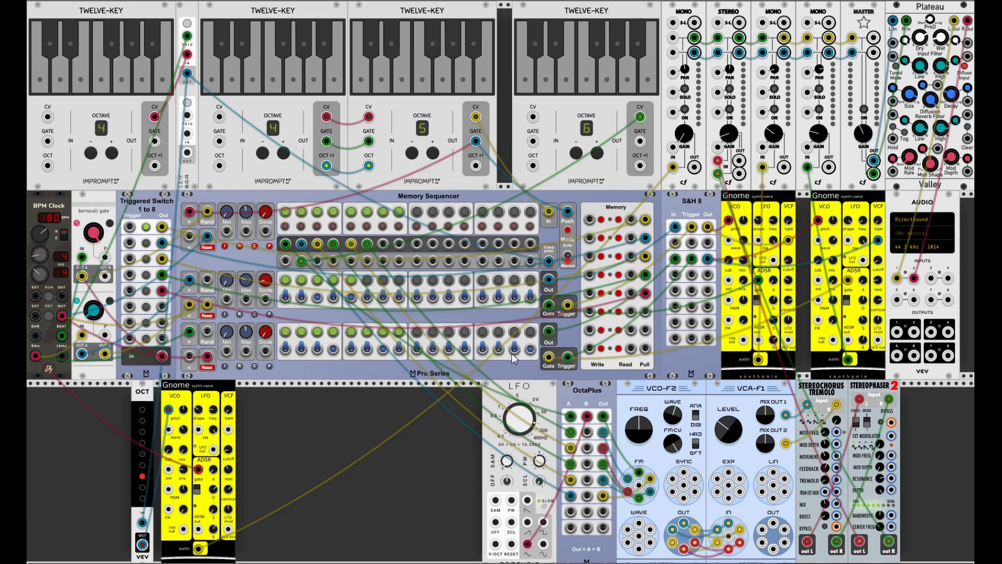
# Step: Trace the patch cables linking the Memory Sequencer, S&H 8, Gnome voices, BPM Clock and Triggered Switch
pyautogui.moveTo(568, 308); pyautogui.dragTo(758, 282)
pyautogui.moveTo(708, 226); pyautogui.dragTo(818, 222)
pyautogui.moveTo(568, 357); pyautogui.dragTo(691, 258)
pyautogui.moveTo(198, 469); pyautogui.dragTo(56, 359)
pyautogui.moveTo(62, 356); pyautogui.dragTo(175, 295)
pyautogui.moveTo(365, 275); pyautogui.dragTo(549, 212)
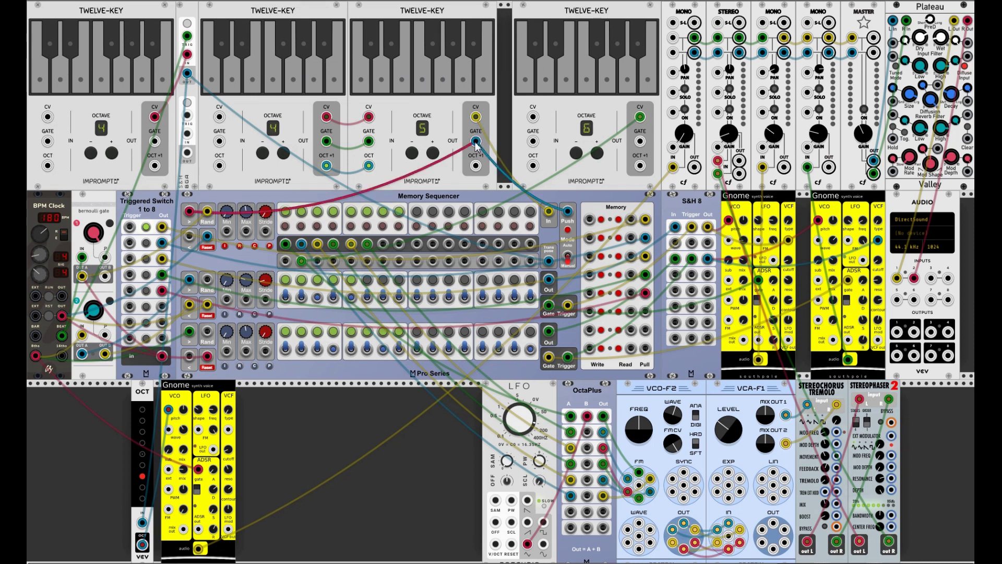
# Step: Examine how the third Twelve-Key feeds the Memory Sequencer and its Push input, including the Mode switch, while playing a note
pyautogui.moveTo(472, 140); pyautogui.dragTo(566, 214)
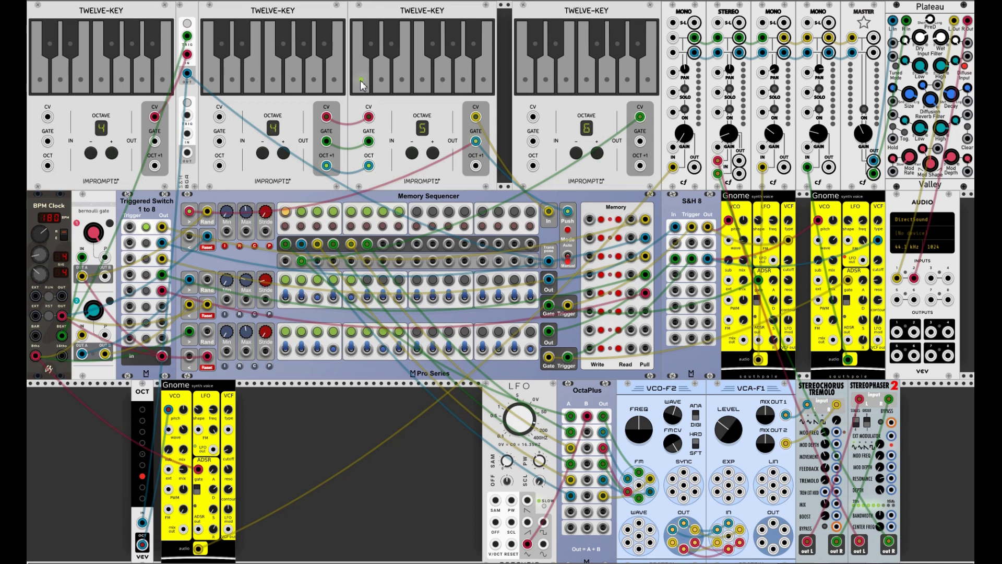
pyautogui.click(391, 43)
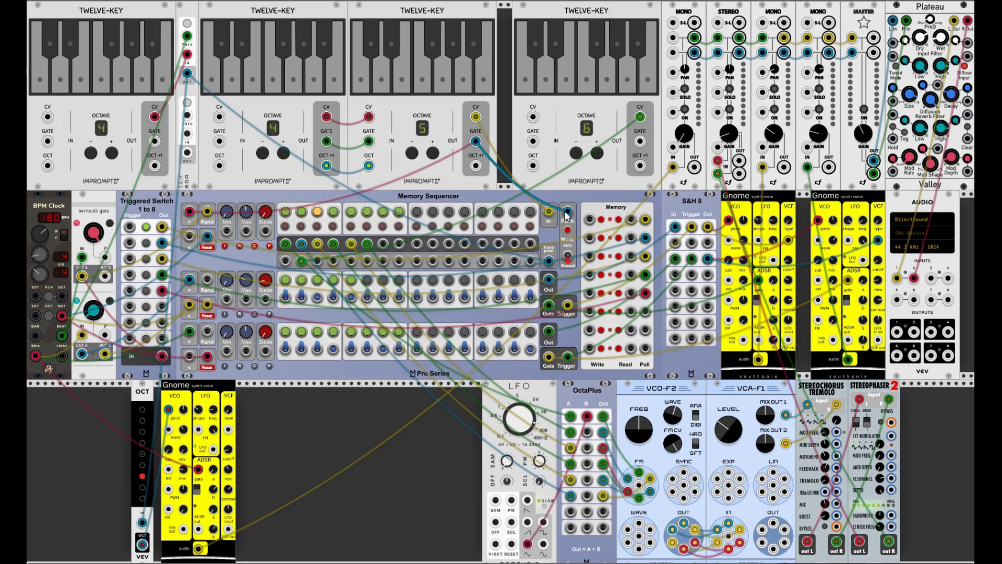
pyautogui.moveTo(569, 215); pyautogui.dragTo(569, 210)
pyautogui.click(569, 258)
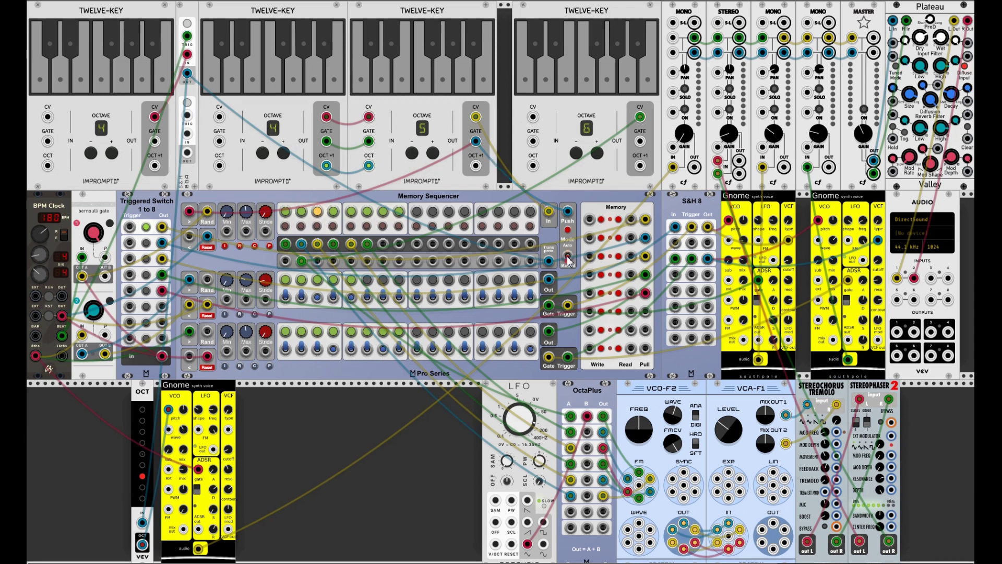
pyautogui.moveTo(190, 211); pyautogui.dragTo(480, 145)
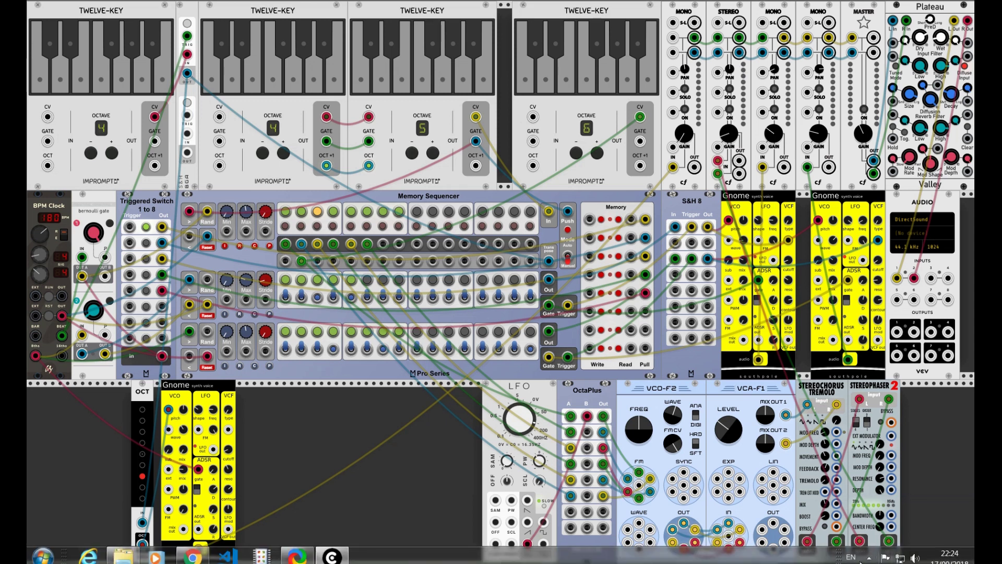
# Step: Start the BPM Clock and adjust the gain of the mixer's last mono channel
pyautogui.click(869, 557)
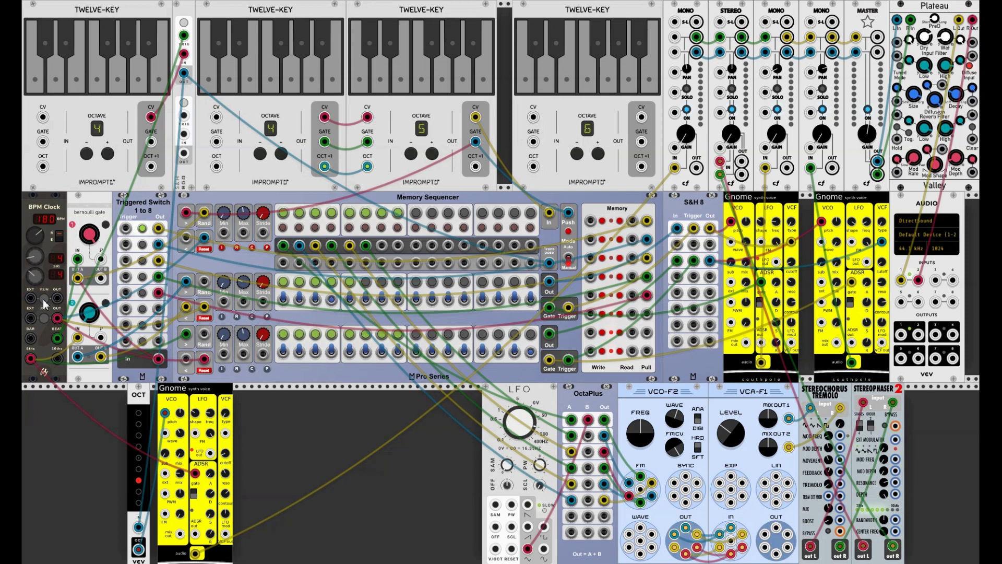
pyautogui.click(43, 299)
pyautogui.moveTo(821, 138); pyautogui.dragTo(821, 123)
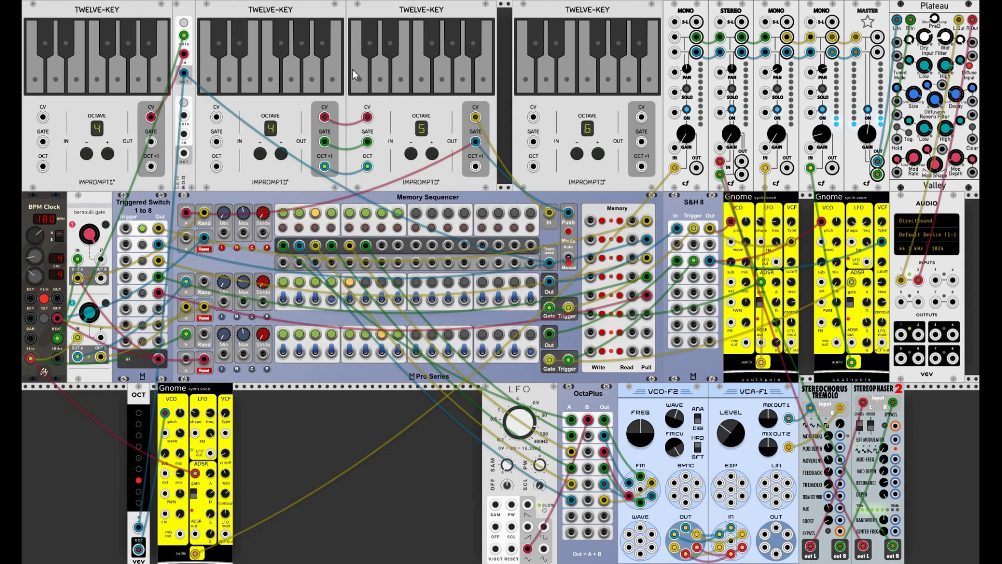
# Step: Play a series of notes on the first three Twelve-Key keyboards while the Memory Sequencer runs
pyautogui.click(389, 44)
pyautogui.click(287, 82)
pyautogui.click(272, 83)
pyautogui.click(422, 81)
pyautogui.click(450, 53)
pyautogui.click(359, 81)
pyautogui.click(36, 86)
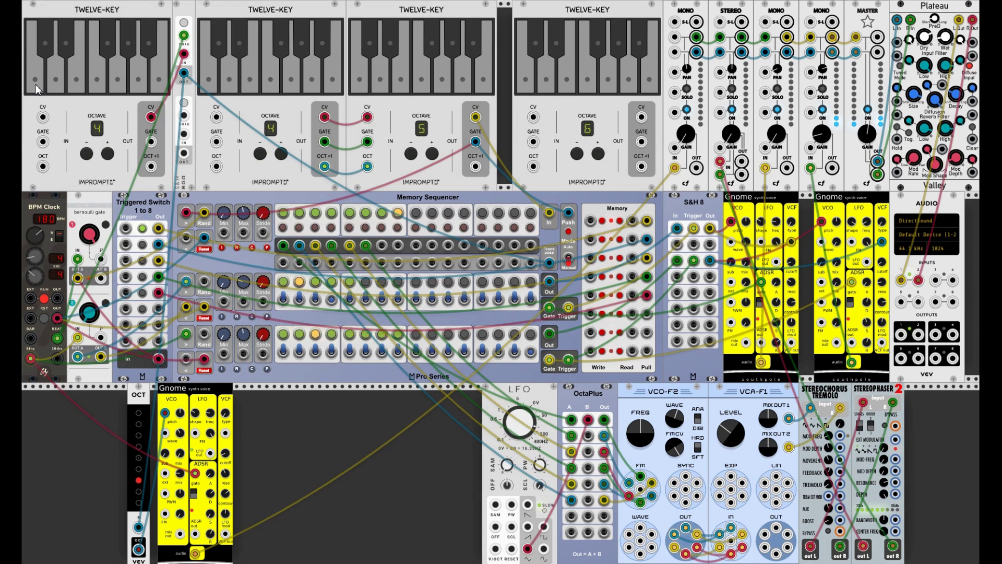
pyautogui.click(231, 82)
pyautogui.click(321, 46)
pyautogui.click(440, 80)
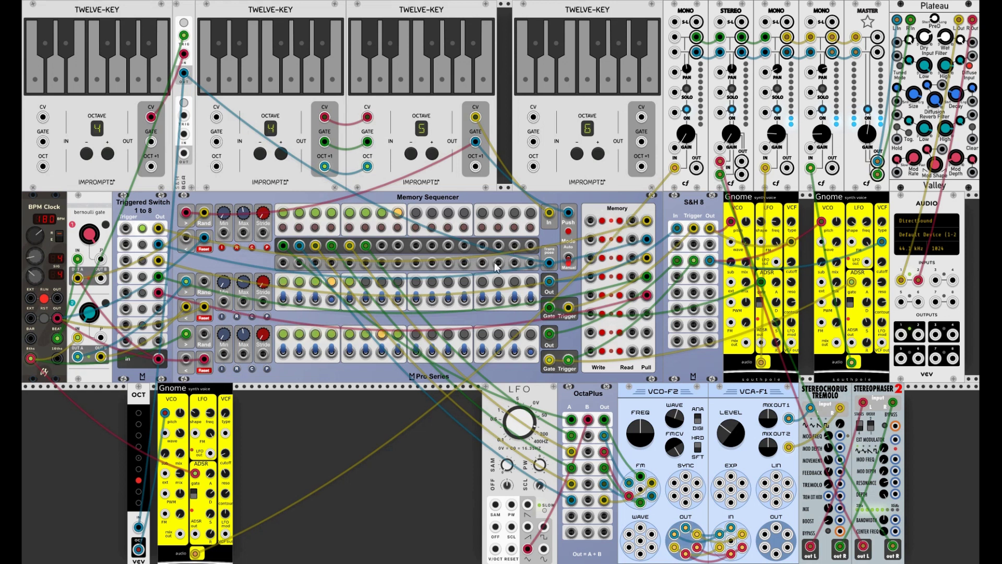
# Step: Trace the connections of the Memory Sequencer's step jacks, the clock's Bernoulli gate and the Memory section
pyautogui.moveTo(319, 261); pyautogui.dragTo(366, 246)
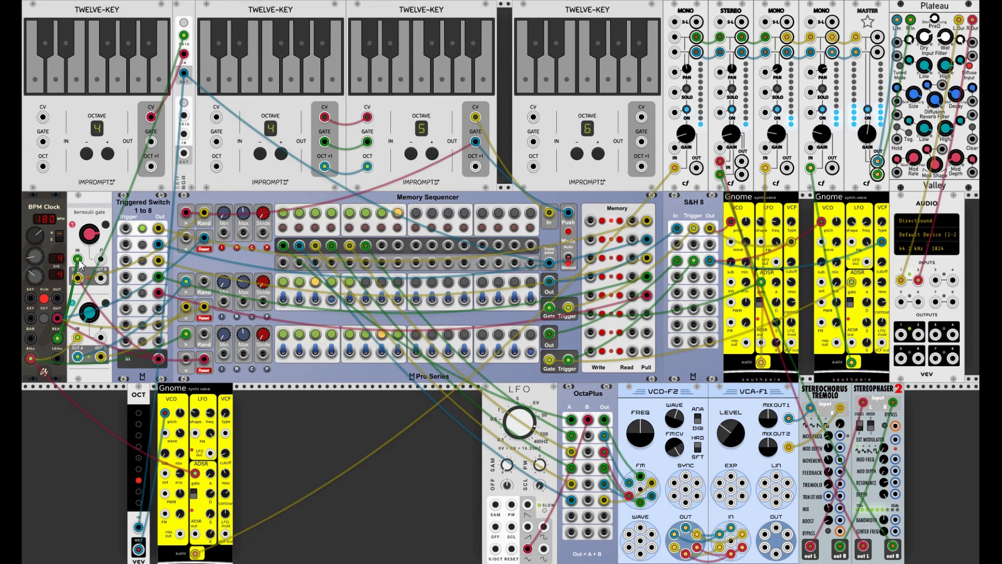
pyautogui.moveTo(58, 318); pyautogui.dragTo(78, 278)
pyautogui.moveTo(552, 288); pyautogui.dragTo(652, 241)
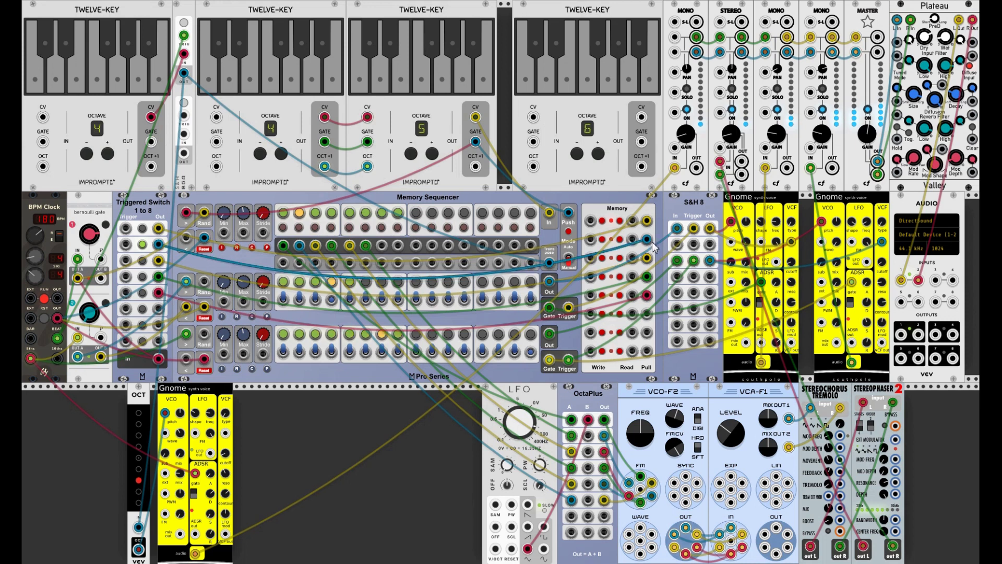
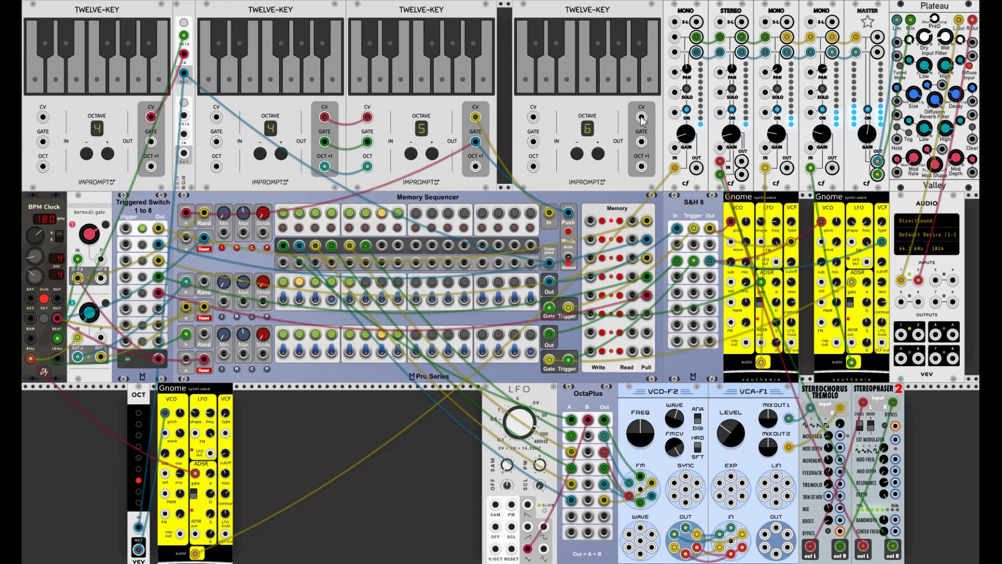
# Step: Patch the fourth Twelve-Key's CV output into the second lower-row step jack of the Memory Sequencer and play two notes
pyautogui.moveTo(642, 117); pyautogui.dragTo(299, 263)
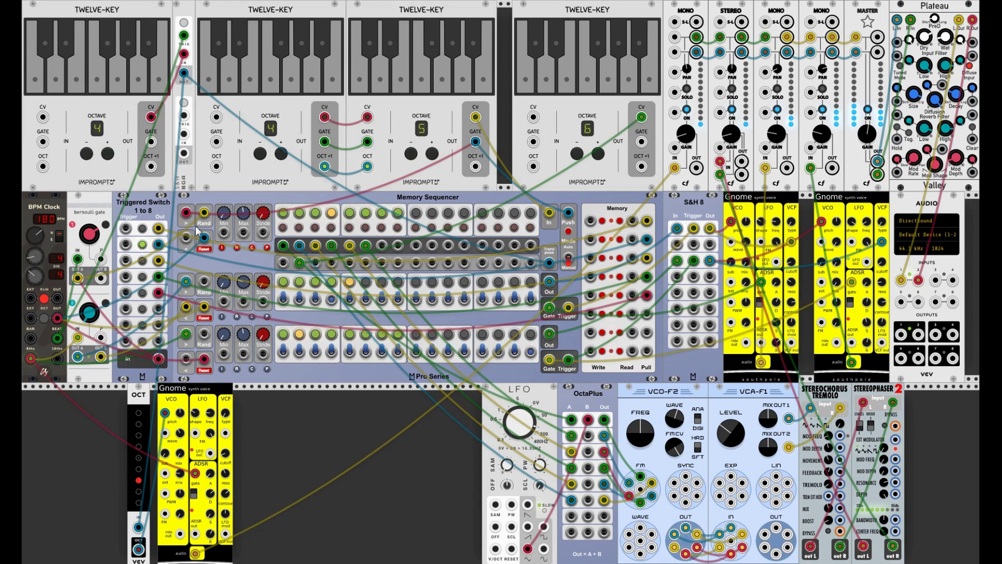
pyautogui.click(556, 50)
pyautogui.click(588, 82)
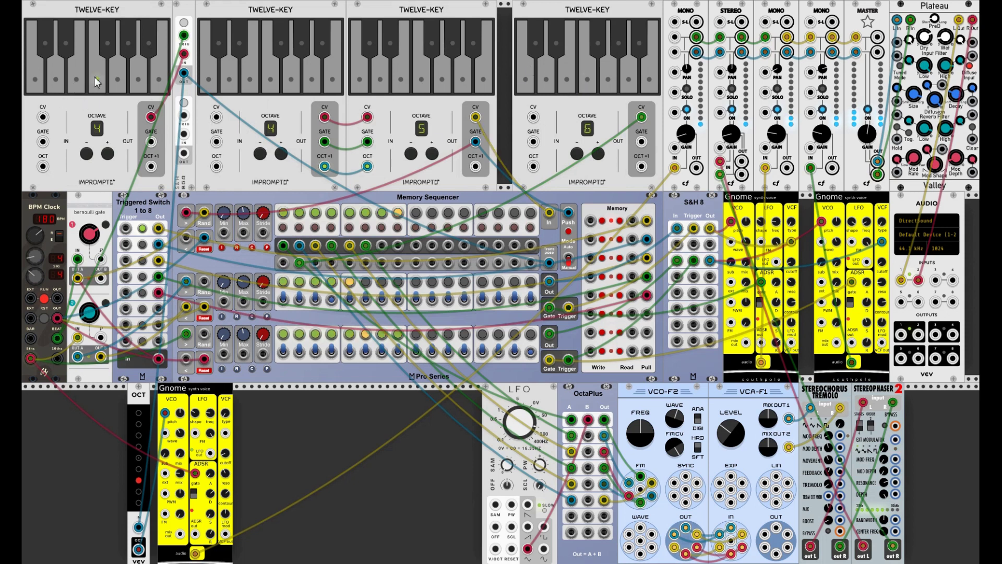
# Step: Play notes on the fourth Twelve-Key, shifting its octave down one and back up to 6 between them
pyautogui.click(557, 45)
pyautogui.click(578, 156)
pyautogui.click(607, 90)
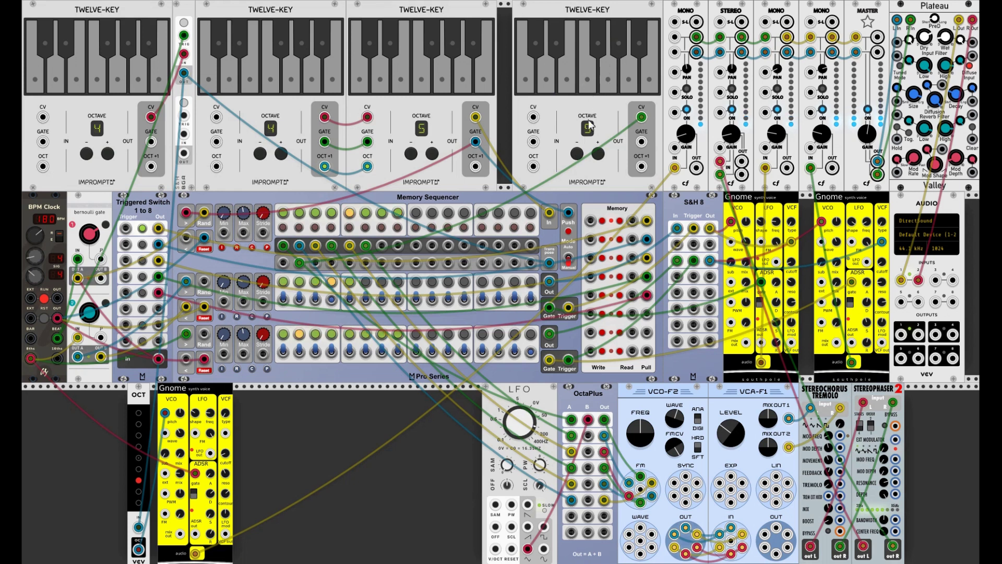
pyautogui.click(599, 154)
pyautogui.click(527, 80)
pyautogui.click(613, 52)
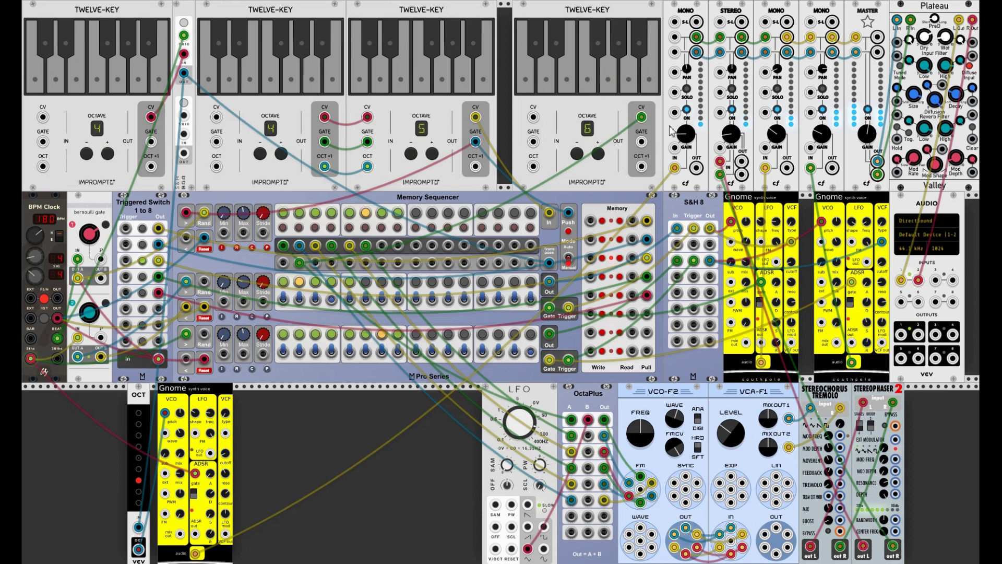
# Step: Play a six-note phrase on the fourth Twelve-Key, starting with its highest black key
pyautogui.click(637, 55)
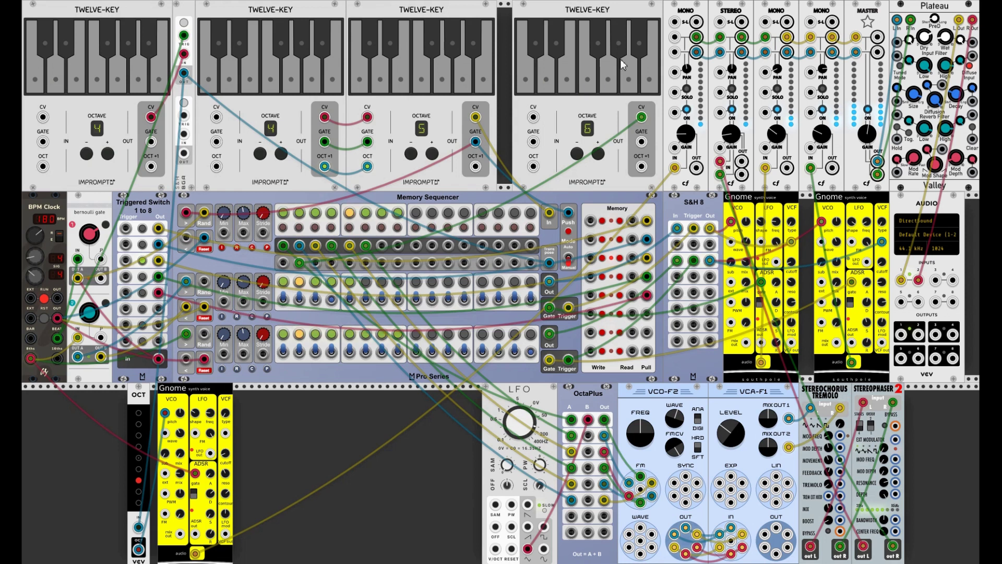
pyautogui.click(637, 40)
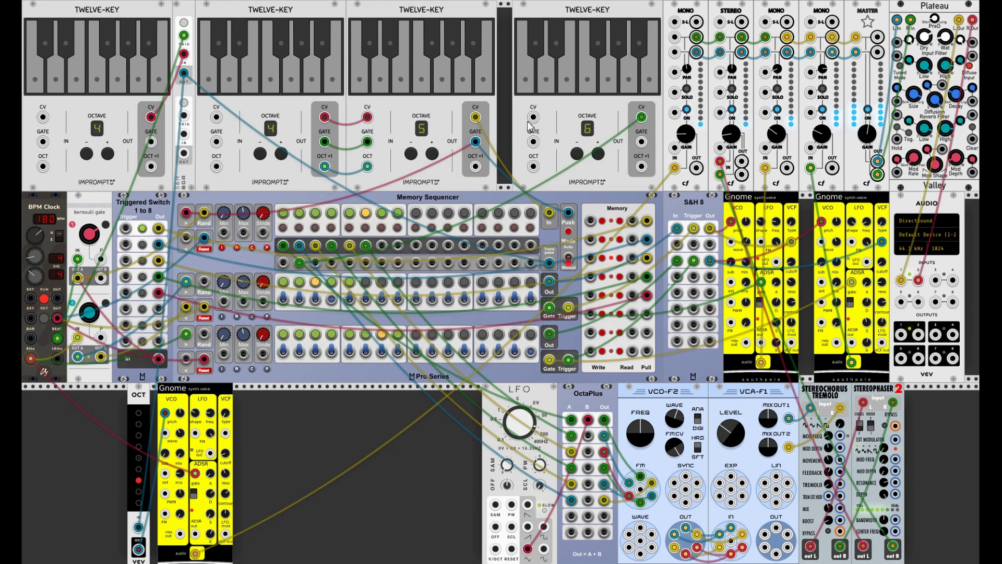
pyautogui.click(547, 84)
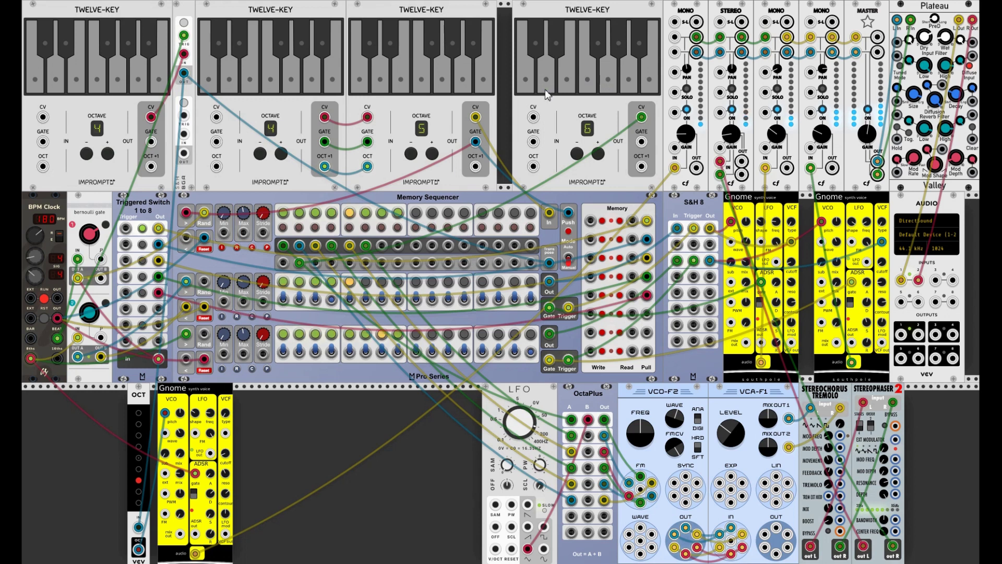
pyautogui.click(525, 85)
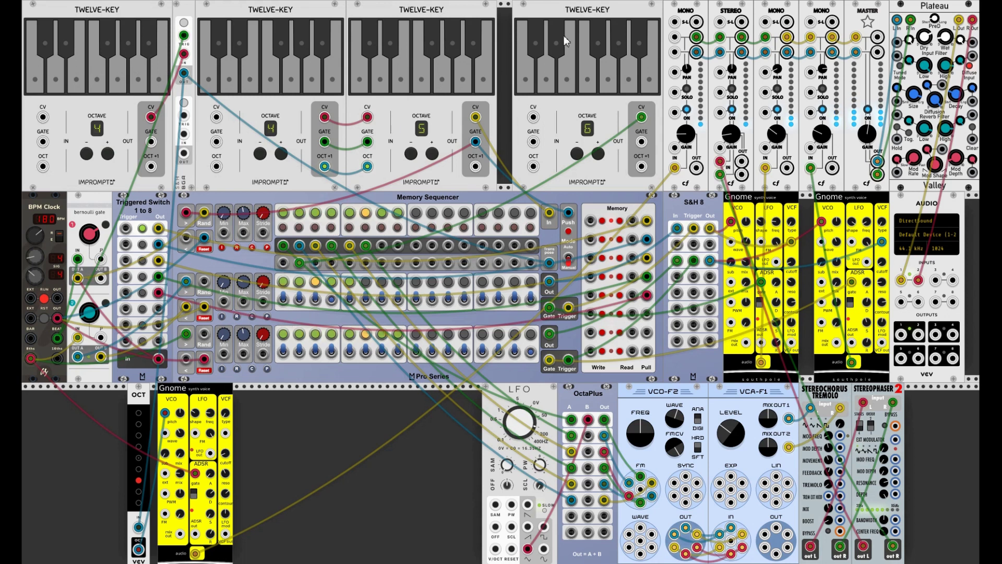
pyautogui.click(612, 80)
pyautogui.click(585, 80)
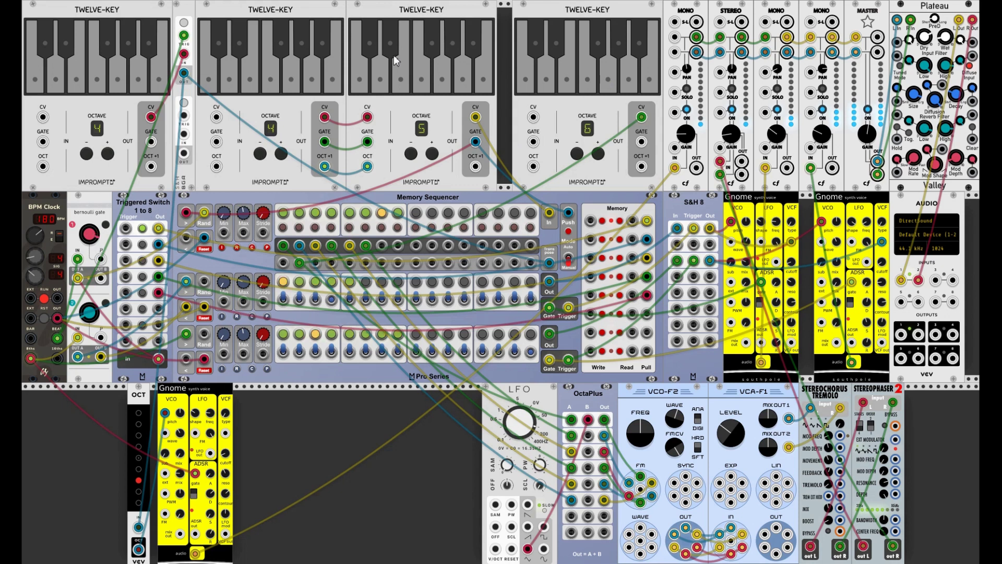
# Step: Play notes on the third Twelve-Key, adding the lowest key of the fourth Twelve-Key between them
pyautogui.click(440, 81)
pyautogui.click(391, 41)
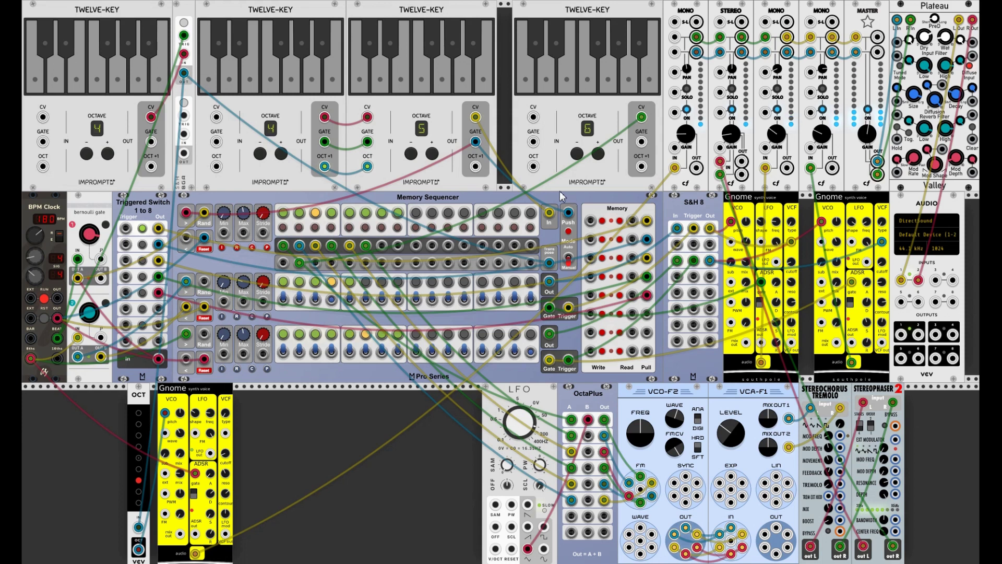
pyautogui.click(519, 68)
pyautogui.click(387, 46)
# Step: Play a longer phrase on the fourth Twelve-Key, starting from its lowest key and ending on a black key
pyautogui.click(522, 83)
pyautogui.click(636, 61)
pyautogui.click(633, 58)
pyautogui.click(547, 79)
pyautogui.click(640, 41)
pyautogui.click(637, 43)
pyautogui.click(612, 83)
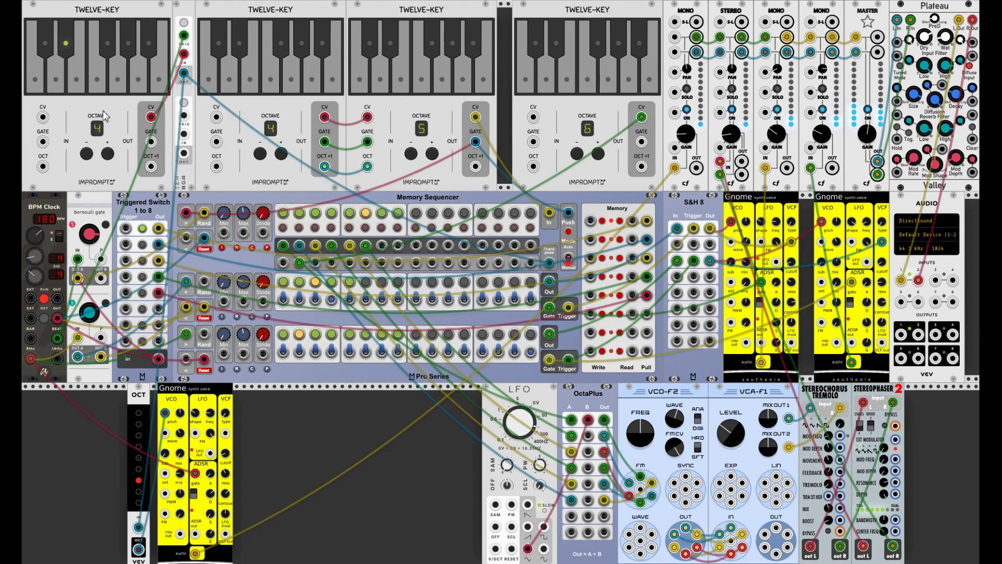
pyautogui.click(588, 78)
pyautogui.click(555, 44)
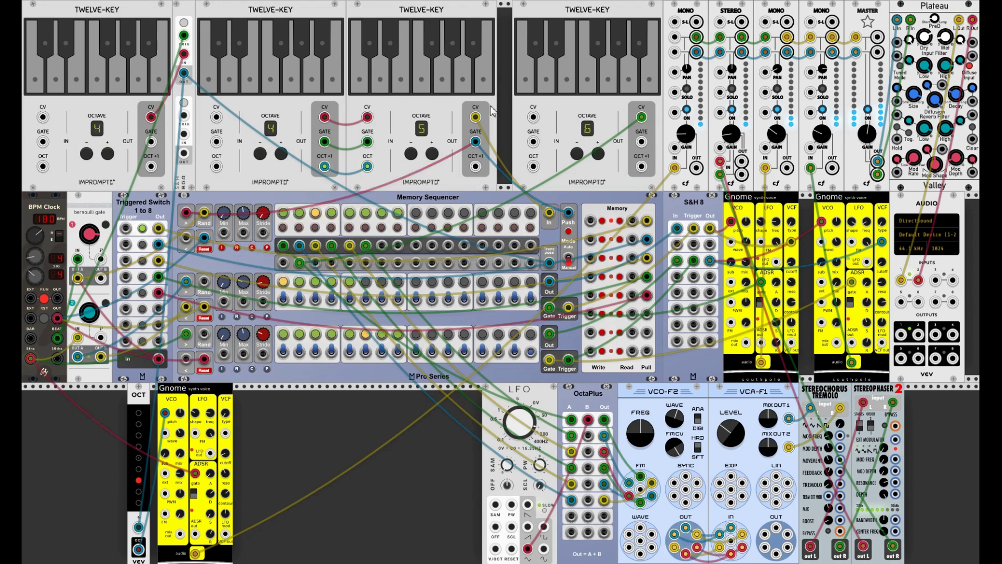
pyautogui.click(553, 47)
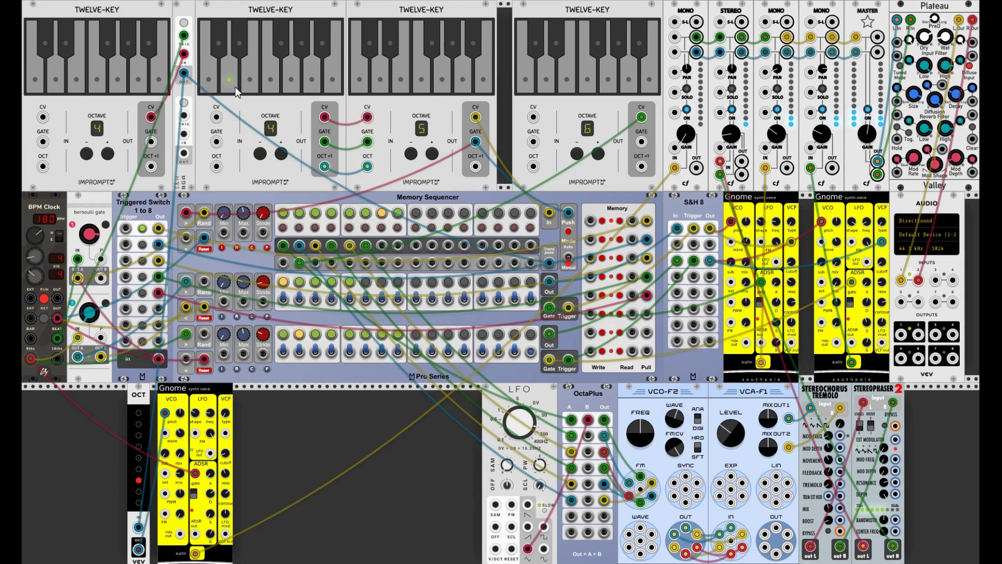
# Step: Play notes on the second Twelve-Key, interspersed with low notes on the third Twelve-Key
pyautogui.click(288, 79)
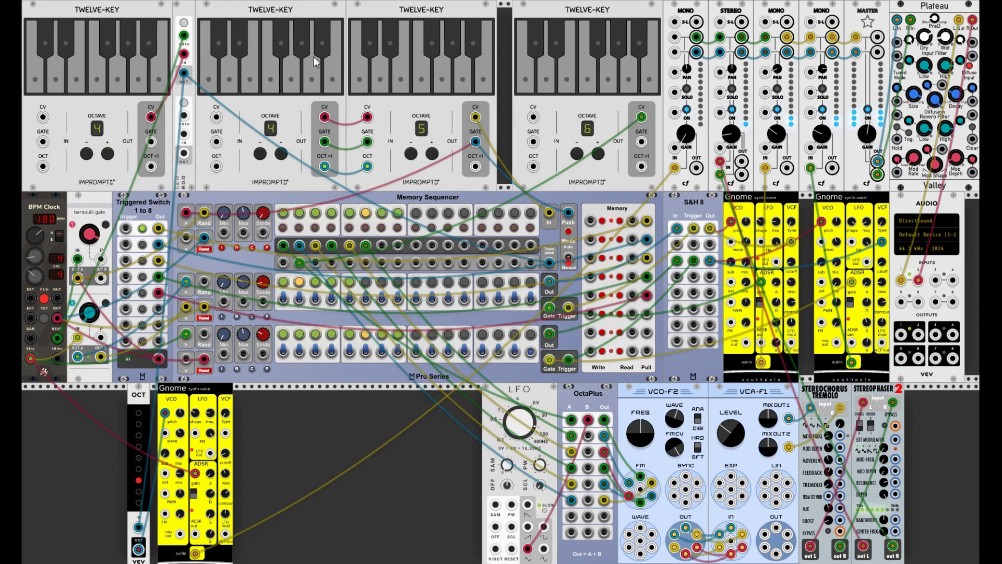
pyautogui.click(238, 48)
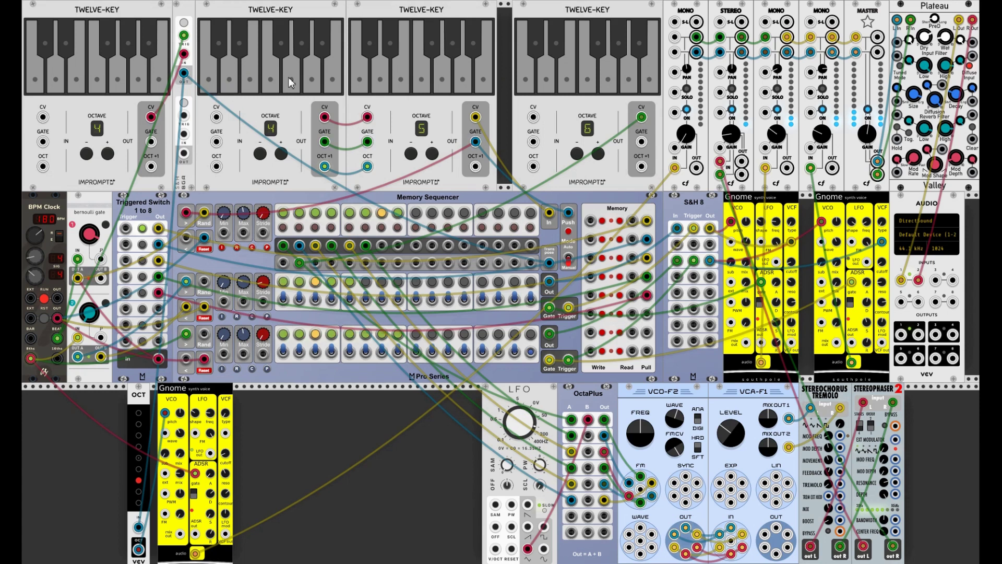
pyautogui.click(210, 92)
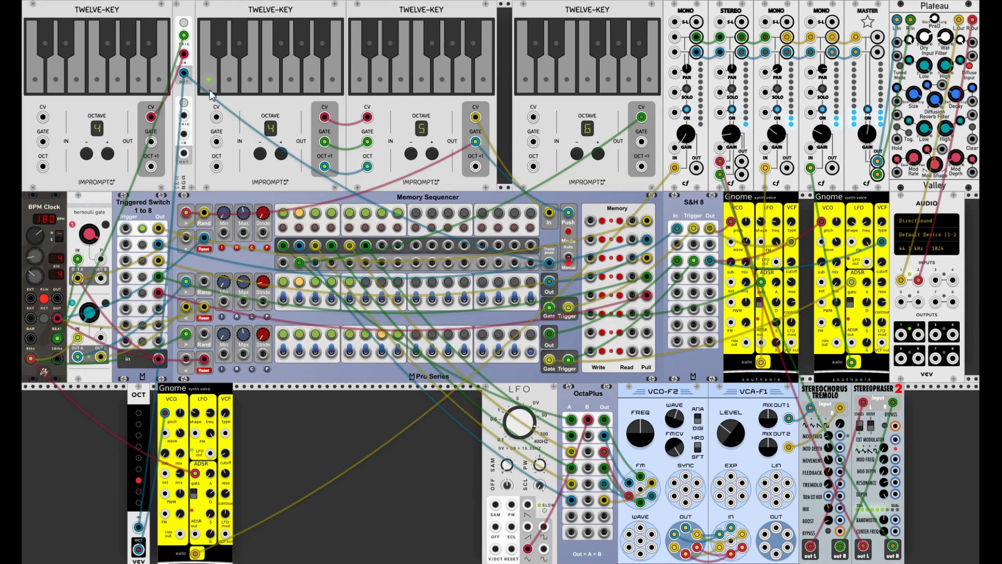
pyautogui.click(376, 86)
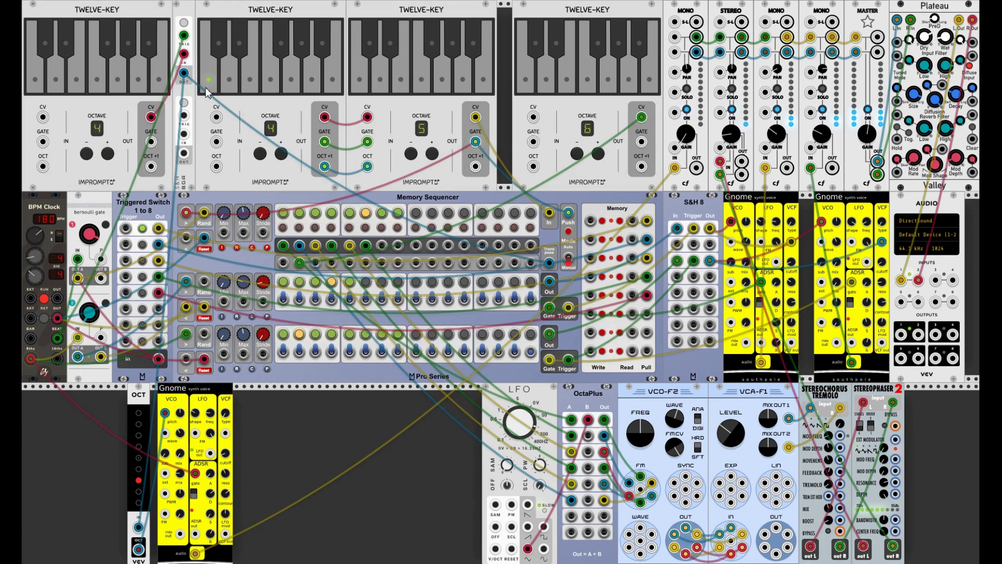
pyautogui.click(242, 58)
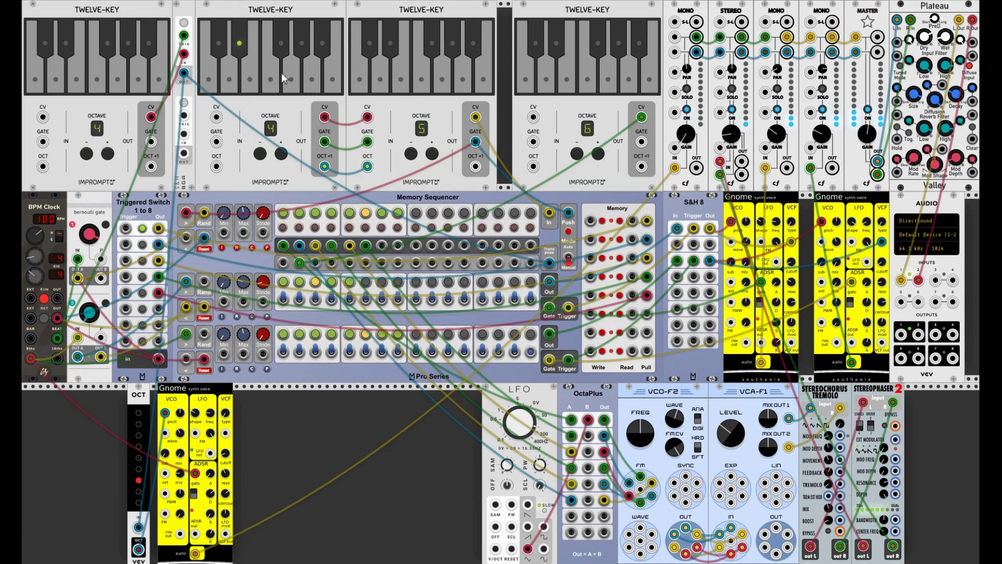
pyautogui.click(356, 81)
pyautogui.click(231, 49)
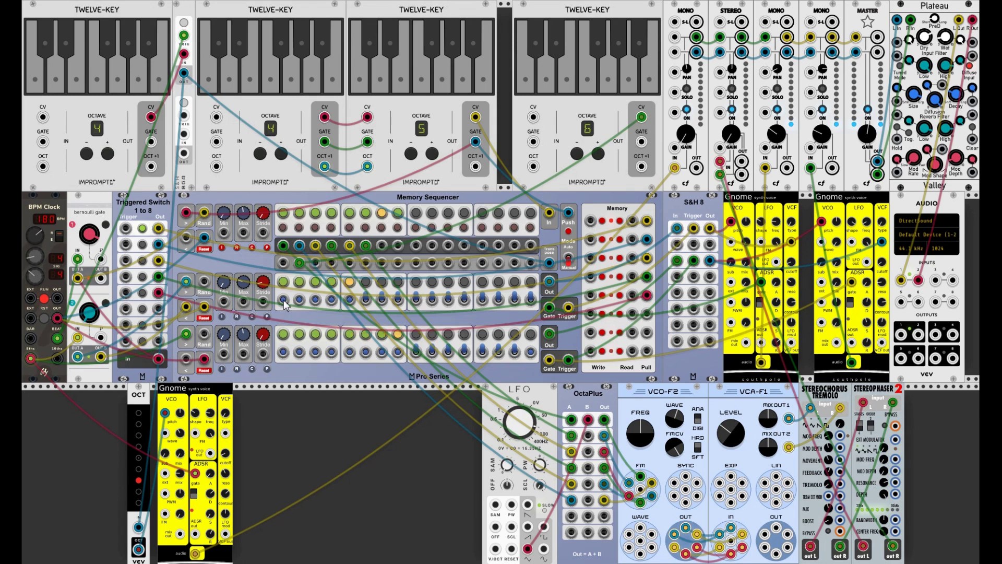
pyautogui.moveTo(285, 562)
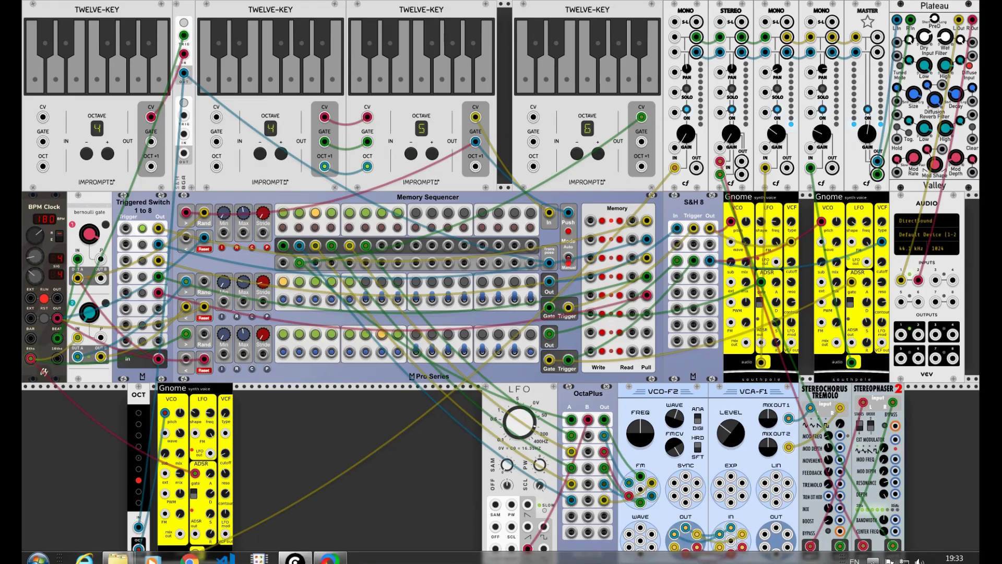